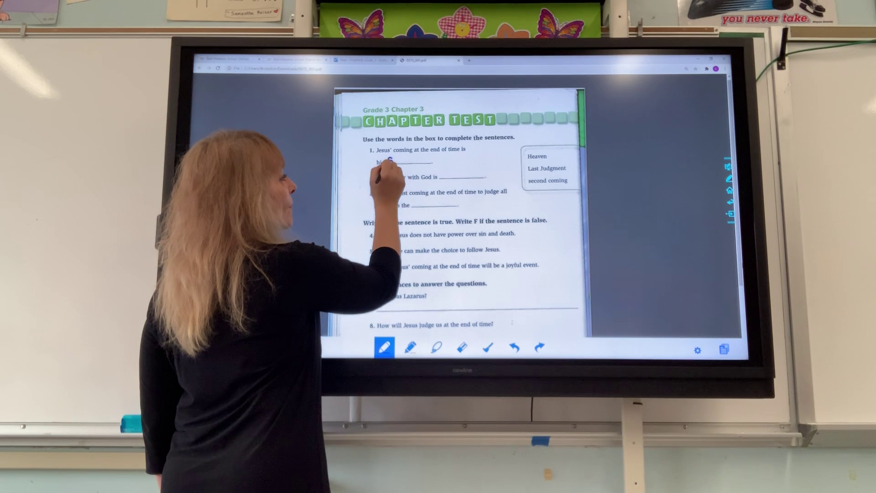
# Handwrite 'second coming' in blue into the first blank of question 1
pyautogui.moveTo(393, 158); pyautogui.dragTo(387, 164)
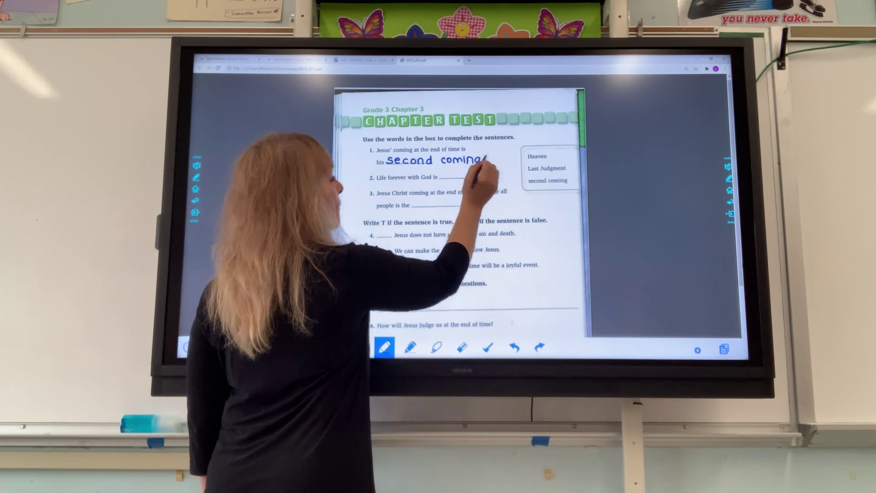
# Add a period after 'second coming' and cross 'second coming' and 'Heaven' off the word box
pyautogui.click(484, 162)
pyautogui.moveTo(526, 181); pyautogui.dragTo(568, 180)
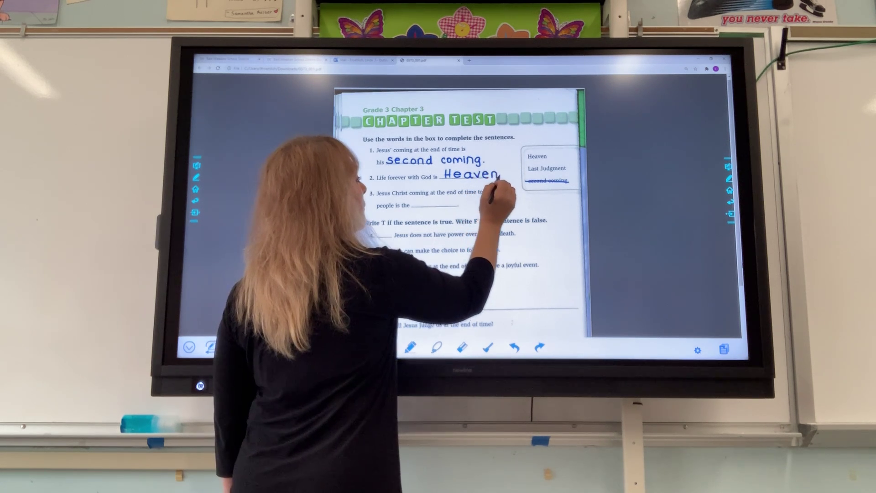
pyautogui.moveTo(527, 157); pyautogui.dragTo(548, 157)
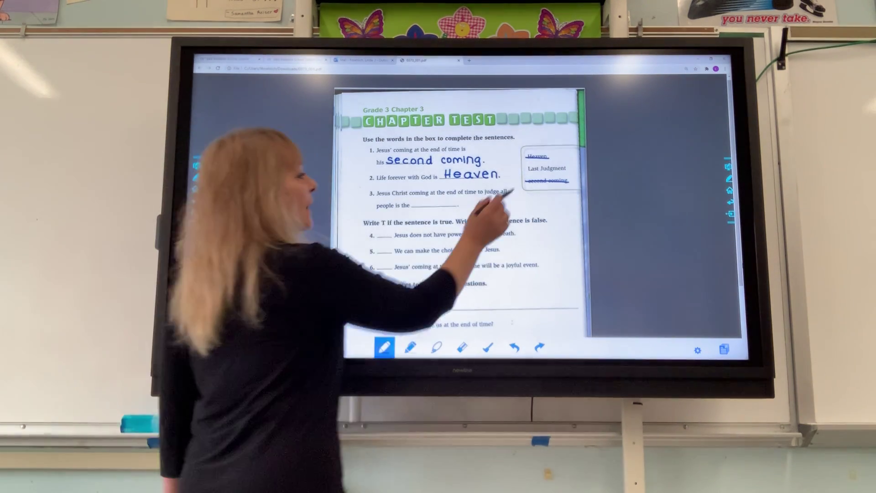
# Write 'Last Judgement.' in blank 3 and cross it off the word box
pyautogui.moveTo(413, 198); pyautogui.dragTo(419, 207)
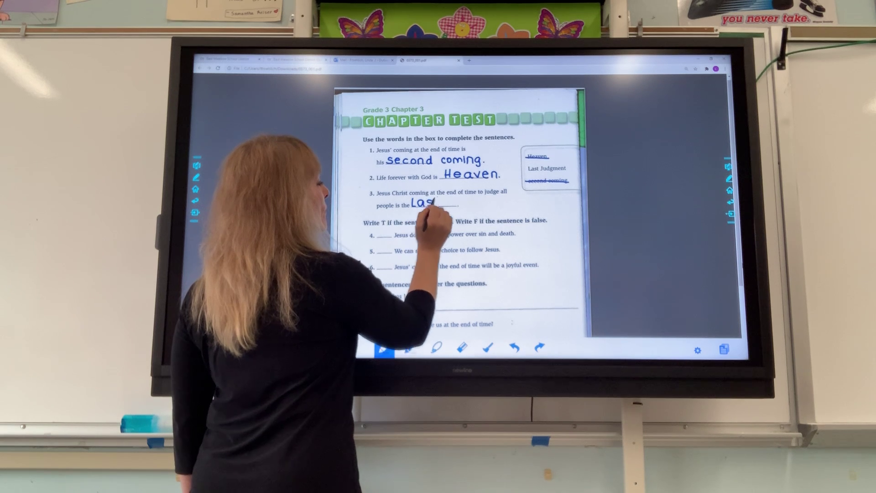
pyautogui.moveTo(436, 200); pyautogui.dragTo(441, 206)
pyautogui.moveTo(433, 201)
pyautogui.mouseDown()
pyautogui.moveTo(488, 211)
pyautogui.moveTo(517, 206)
pyautogui.mouseUp()
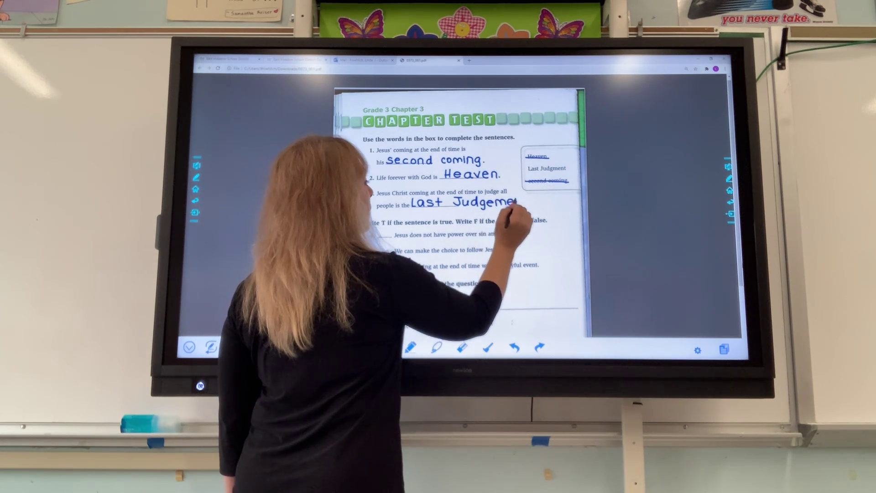
pyautogui.click(530, 203)
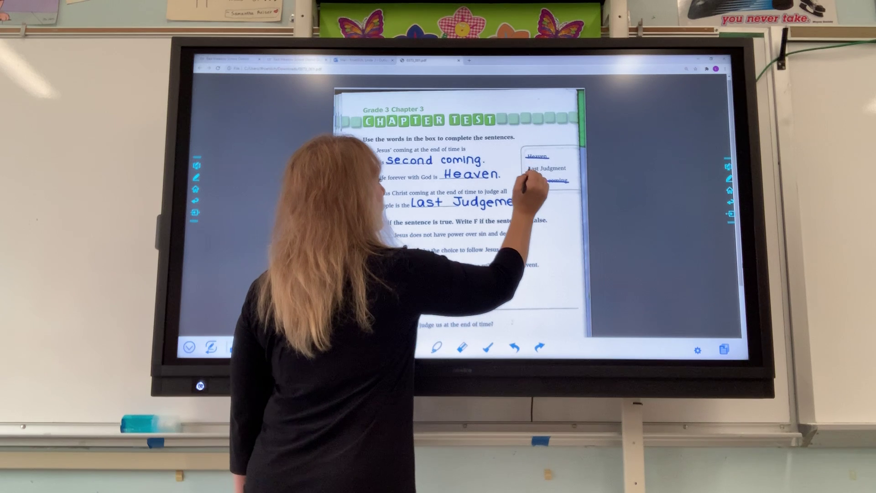
pyautogui.moveTo(527, 169); pyautogui.dragTo(568, 168)
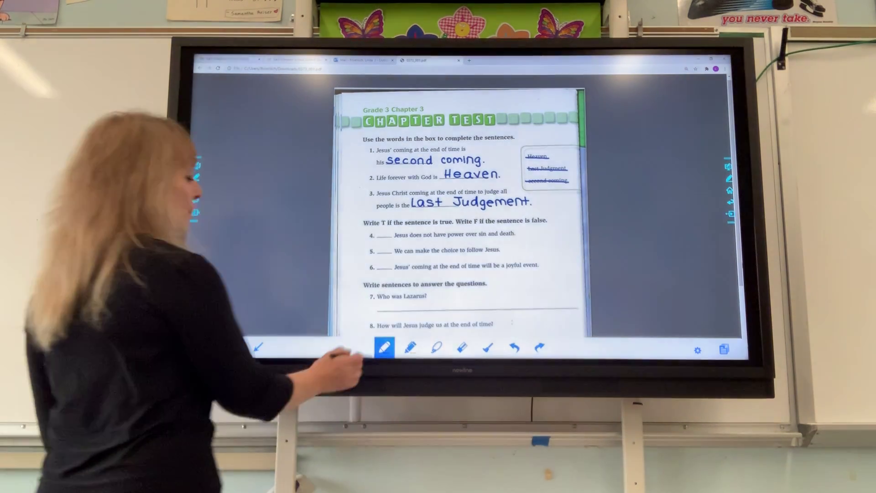
# Switch the ink to red and mark question 4 F and questions 5 and 6 T
pyautogui.click(384, 347)
pyautogui.click(322, 283)
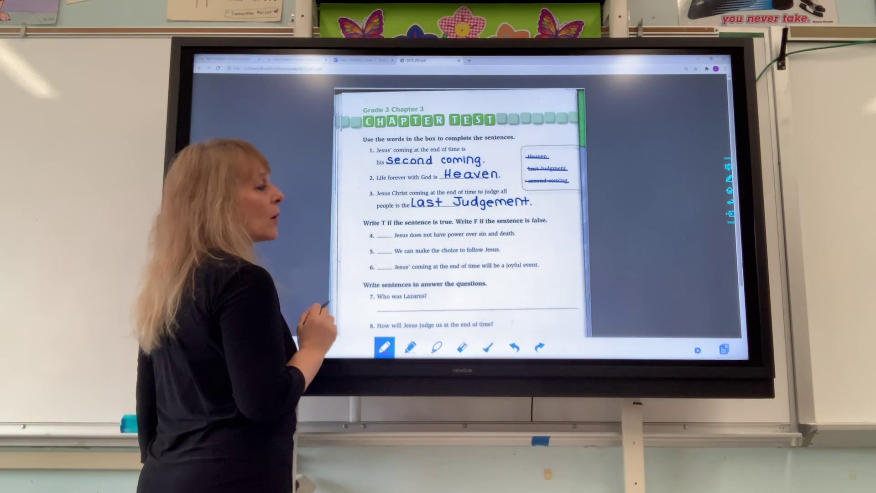
pyautogui.click(327, 346)
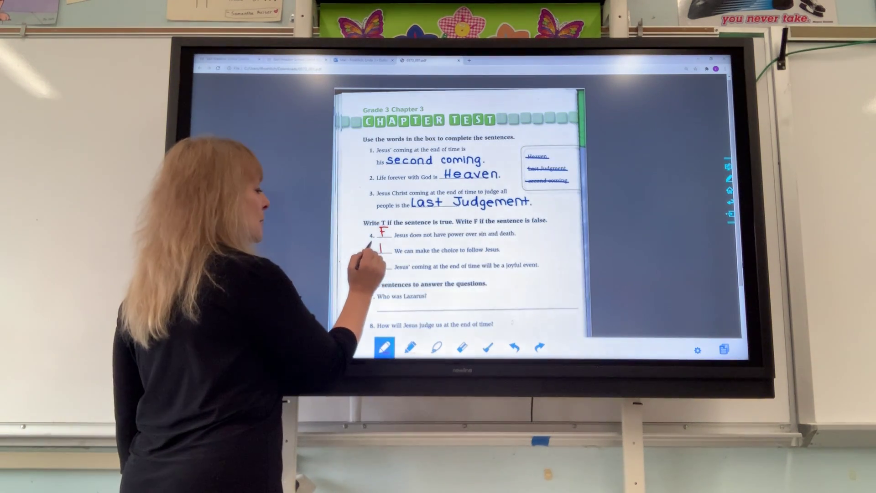
pyautogui.moveTo(372, 242); pyautogui.dragTo(388, 242)
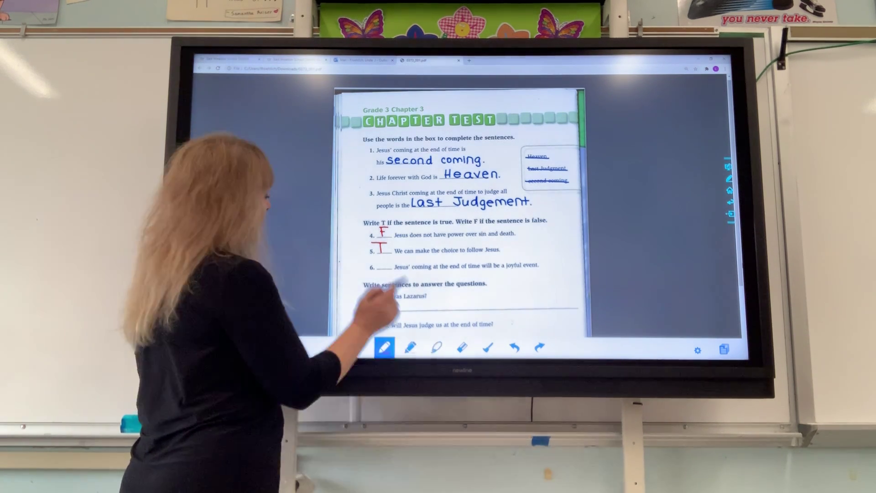
pyautogui.moveTo(374, 258); pyautogui.dragTo(392, 258)
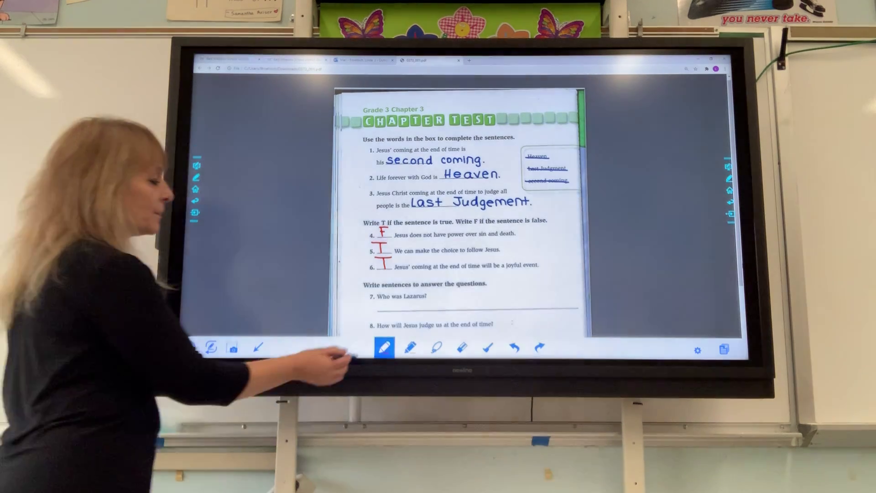
pyautogui.click(384, 348)
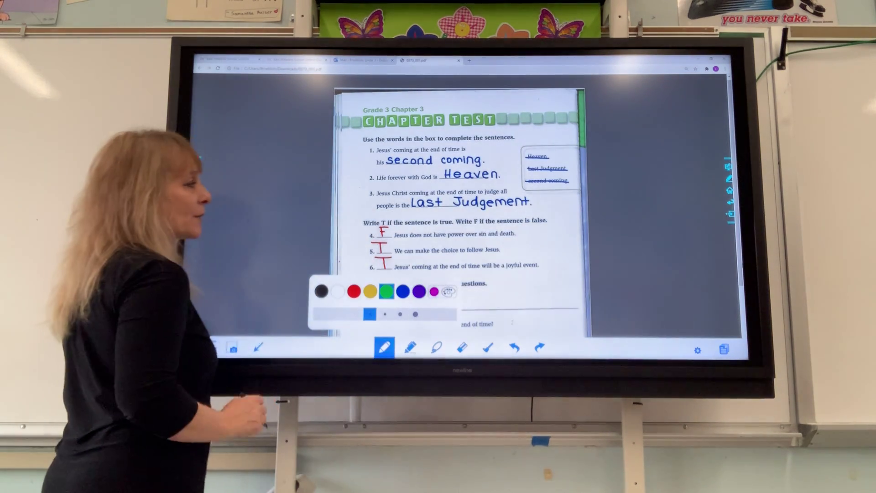
# In green, write the first sentence under question 7, ending with 'Jesus' friend.'
pyautogui.click(260, 308)
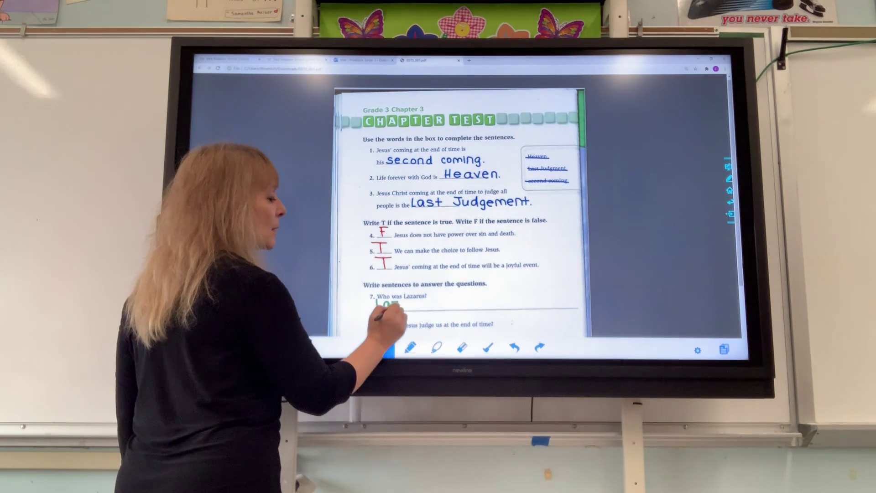
pyautogui.moveTo(376, 301); pyautogui.dragTo(405, 308)
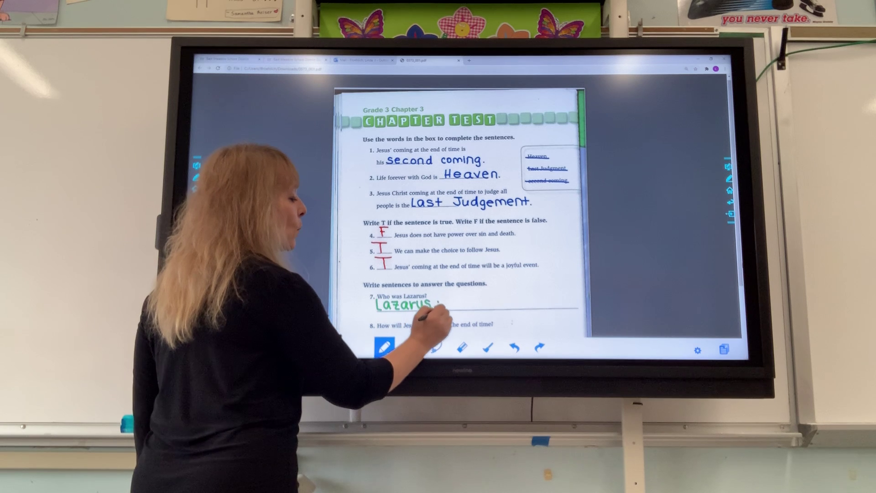
pyautogui.moveTo(419, 305); pyautogui.dragTo(460, 309)
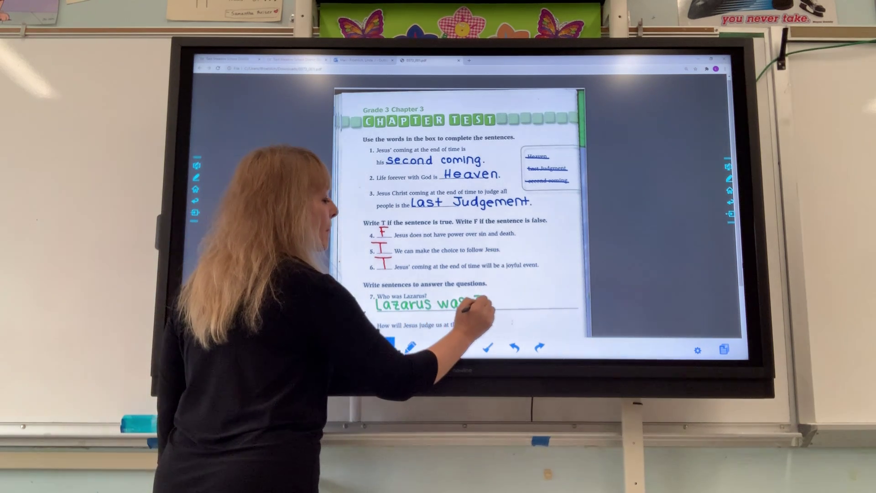
pyautogui.moveTo(471, 313); pyautogui.dragTo(480, 311)
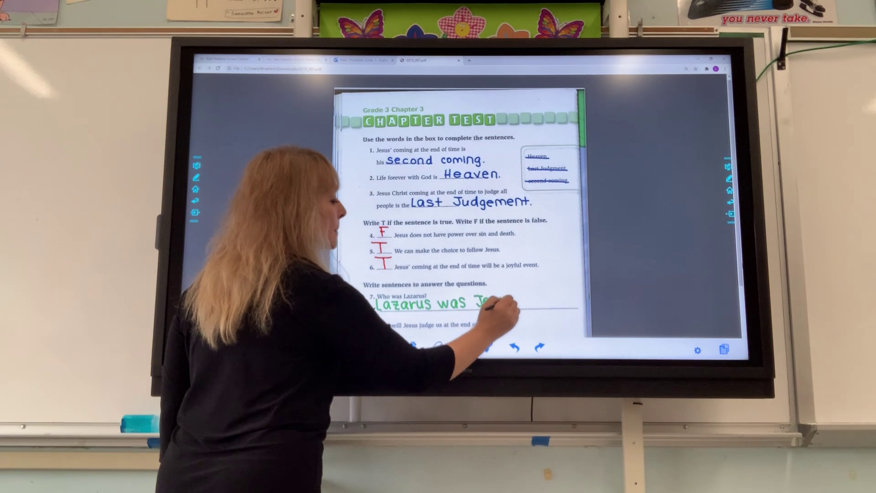
pyautogui.moveTo(494, 304)
pyautogui.mouseDown()
pyautogui.moveTo(547, 300)
pyautogui.moveTo(553, 310)
pyautogui.moveTo(579, 304)
pyautogui.moveTo(555, 305)
pyautogui.moveTo(573, 296)
pyautogui.mouseUp()
pyautogui.click(576, 303)
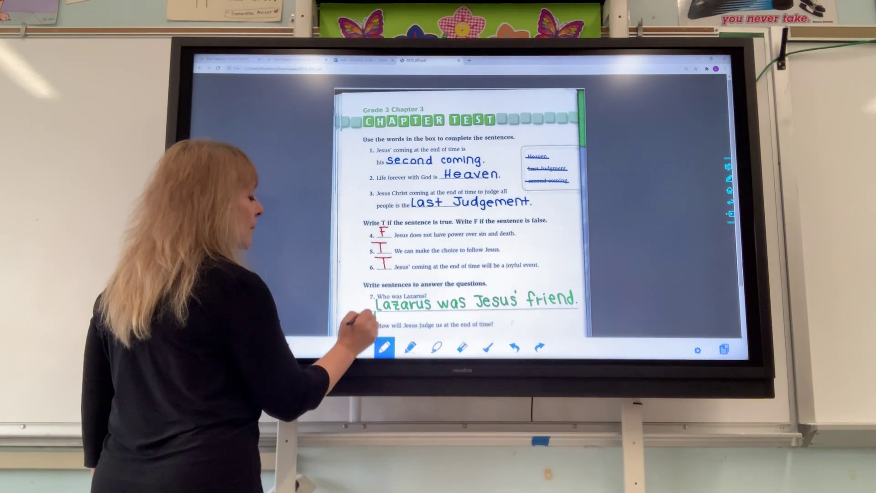
# Write the second sentence, ending 'Jesus brought him back to life.'
pyautogui.moveTo(369, 310)
pyautogui.mouseDown()
pyautogui.moveTo(401, 320)
pyautogui.moveTo(439, 313)
pyautogui.moveTo(438, 320)
pyautogui.moveTo(505, 318)
pyautogui.mouseUp()
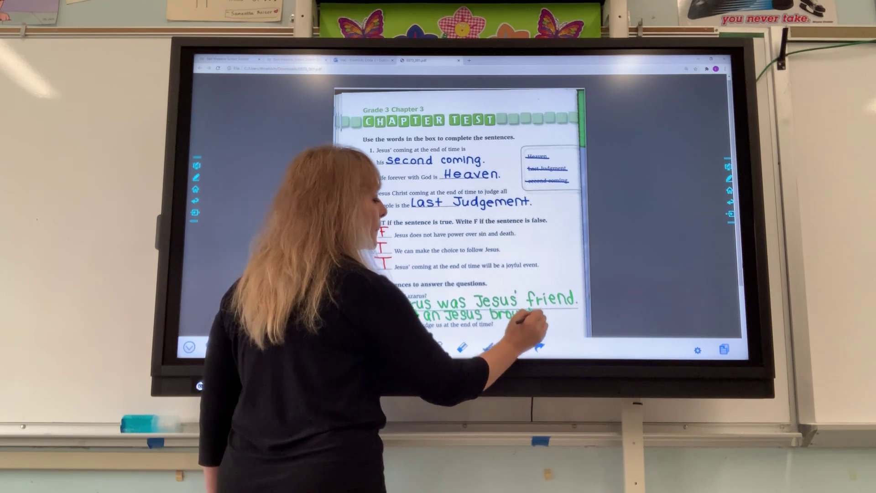
pyautogui.moveTo(529, 313); pyautogui.dragTo(581, 312)
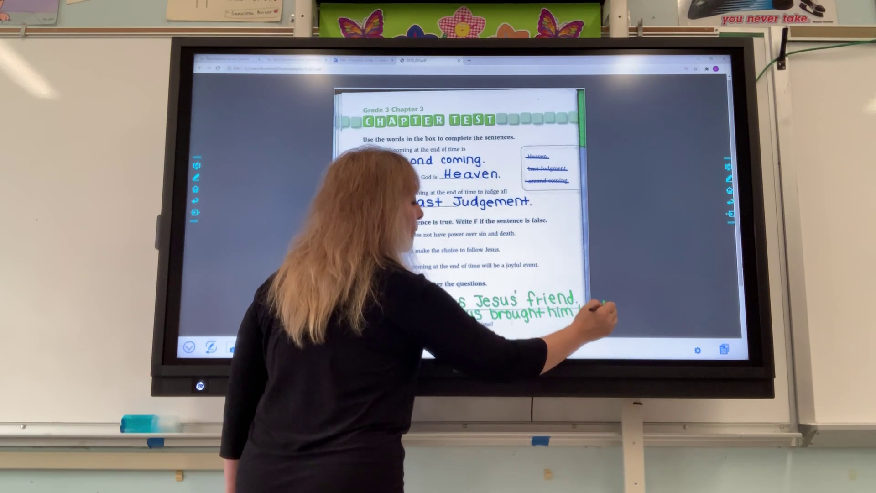
pyautogui.moveTo(597, 311); pyautogui.dragTo(669, 311)
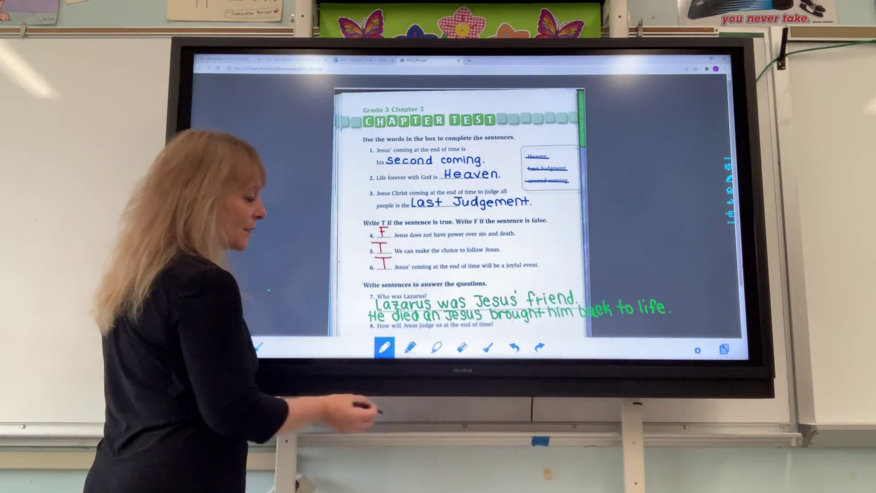
# Switch the ink to pink and draw a line from question 8 to the left margin
pyautogui.click(384, 346)
pyautogui.click(434, 291)
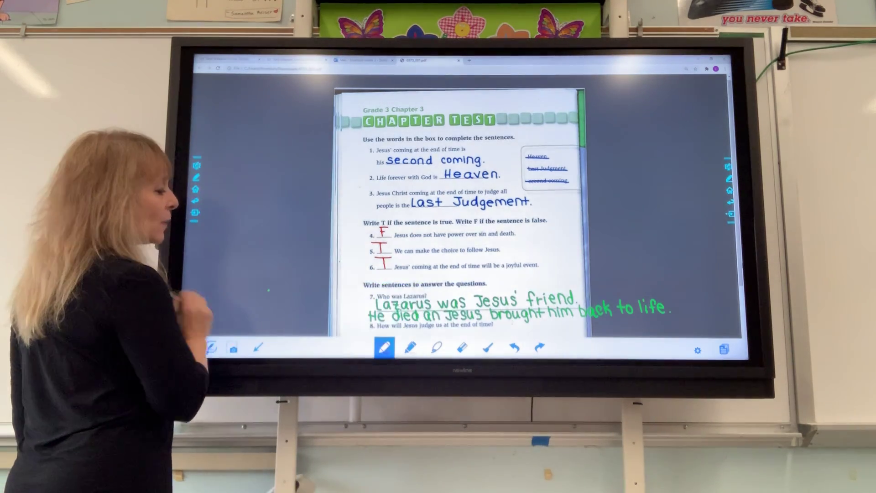
pyautogui.moveTo(348, 316)
pyautogui.mouseDown()
pyautogui.moveTo(363, 325)
pyautogui.moveTo(311, 260)
pyautogui.mouseUp()
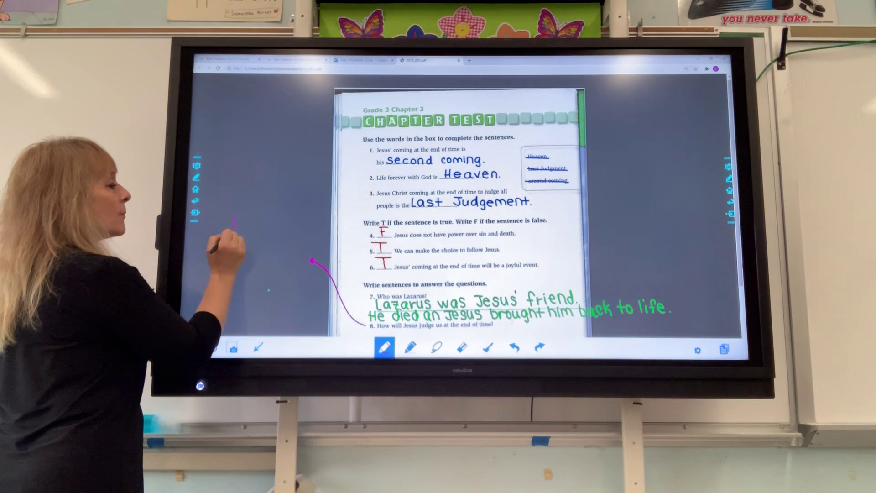
# Write 'Jesus will judge us on the good deeds we have done for others' in the margin
pyautogui.moveTo(227, 222)
pyautogui.mouseDown()
pyautogui.moveTo(258, 231)
pyautogui.moveTo(328, 199)
pyautogui.mouseUp()
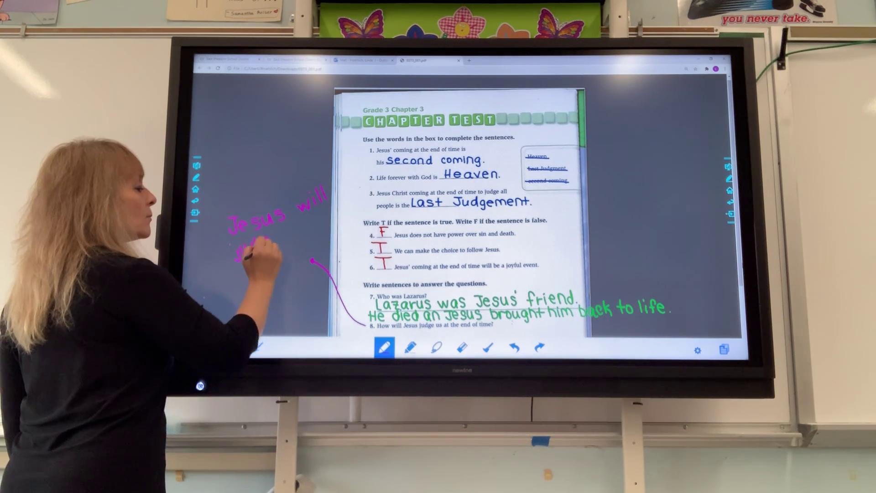
pyautogui.moveTo(254, 249); pyautogui.dragTo(339, 207)
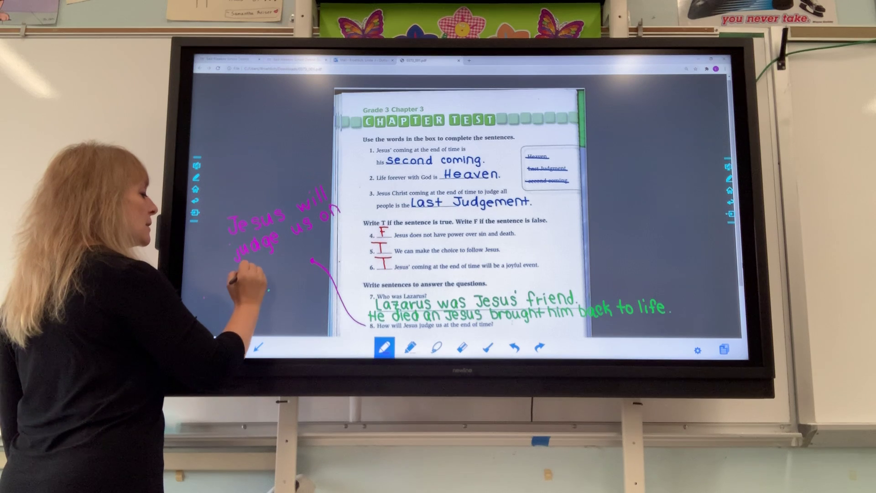
pyautogui.moveTo(245, 277); pyautogui.dragTo(254, 274)
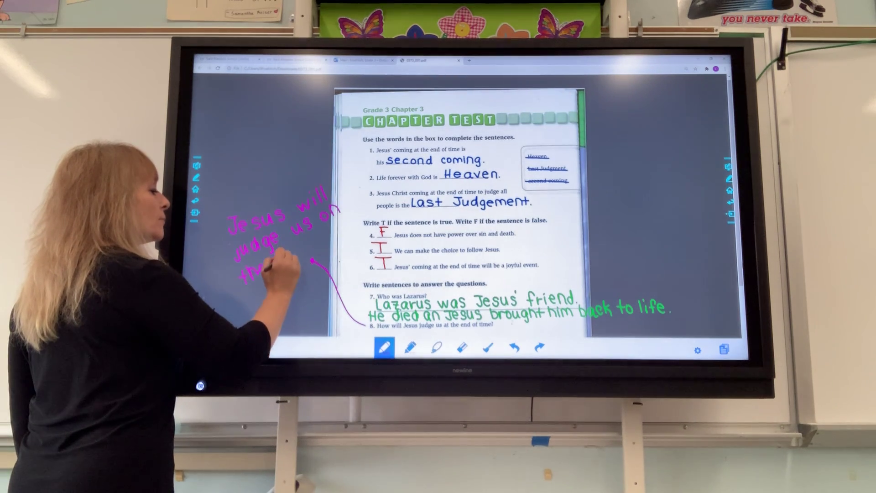
pyautogui.moveTo(281, 259)
pyautogui.mouseDown()
pyautogui.moveTo(287, 268)
pyautogui.moveTo(307, 265)
pyautogui.moveTo(311, 237)
pyautogui.moveTo(354, 223)
pyautogui.mouseUp()
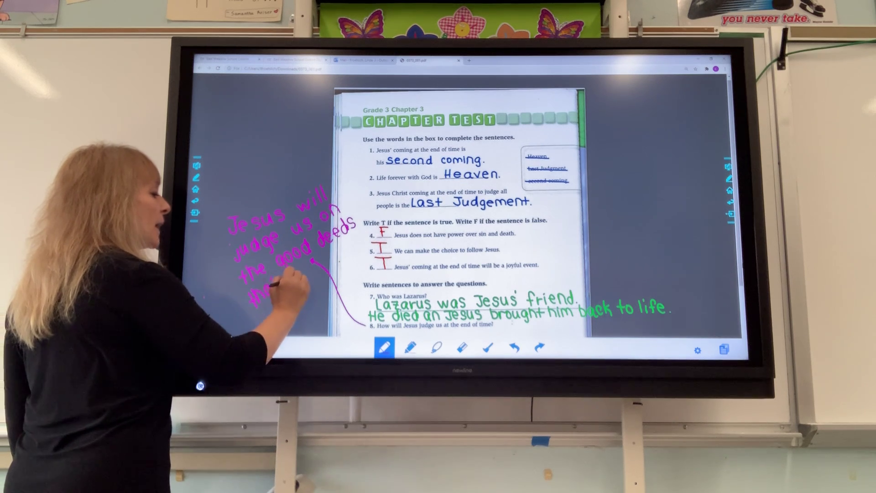
pyautogui.moveTo(287, 273)
pyautogui.mouseDown()
pyautogui.moveTo(304, 274)
pyautogui.moveTo(322, 255)
pyautogui.moveTo(350, 247)
pyautogui.mouseUp()
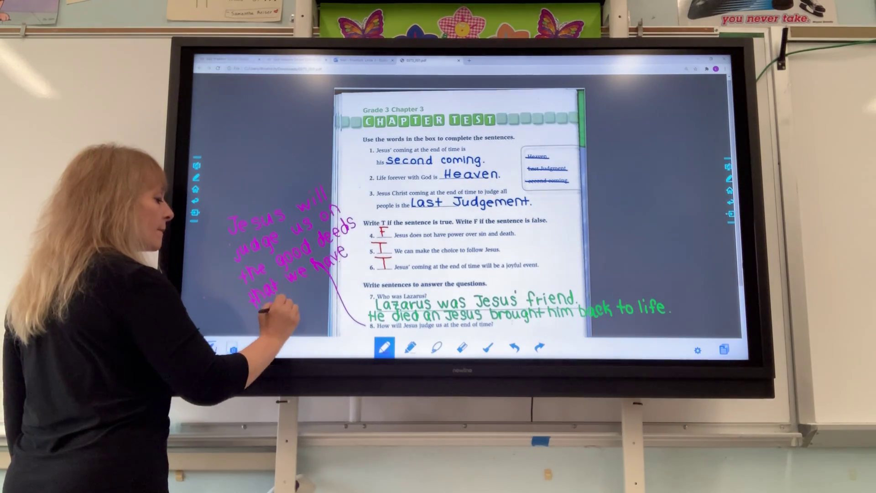
pyautogui.moveTo(270, 307); pyautogui.dragTo(327, 280)
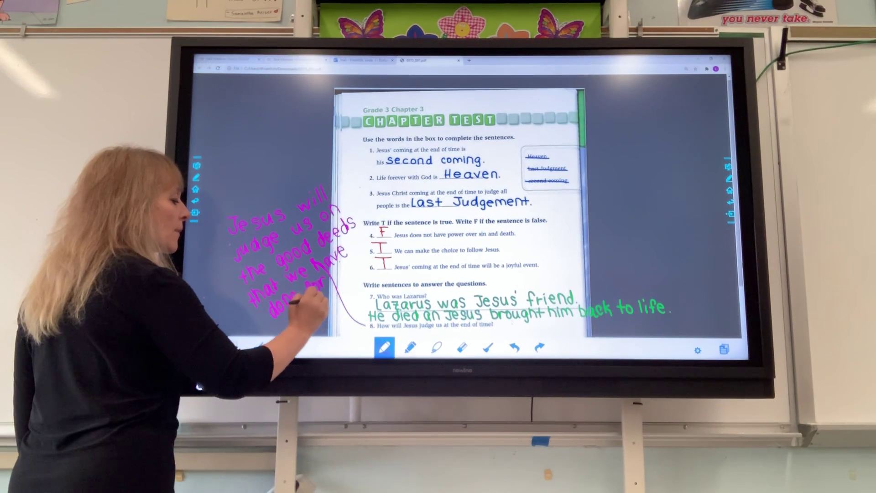
pyautogui.moveTo(296, 317); pyautogui.dragTo(332, 293)
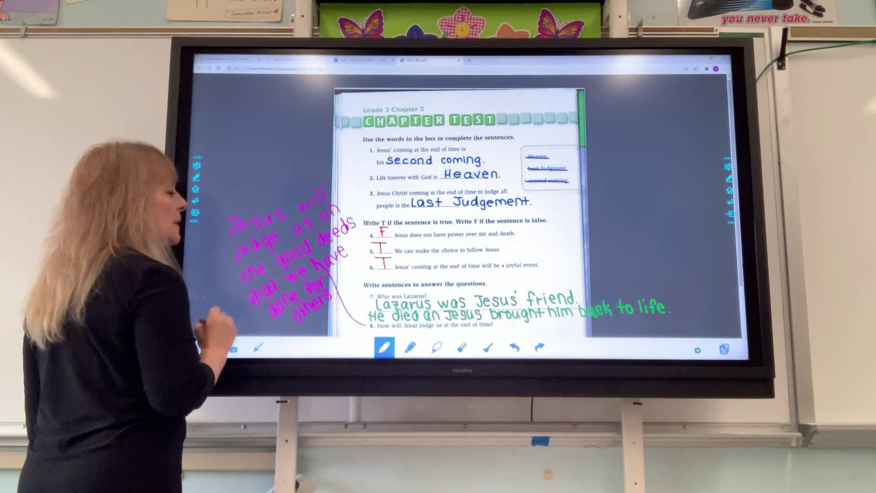